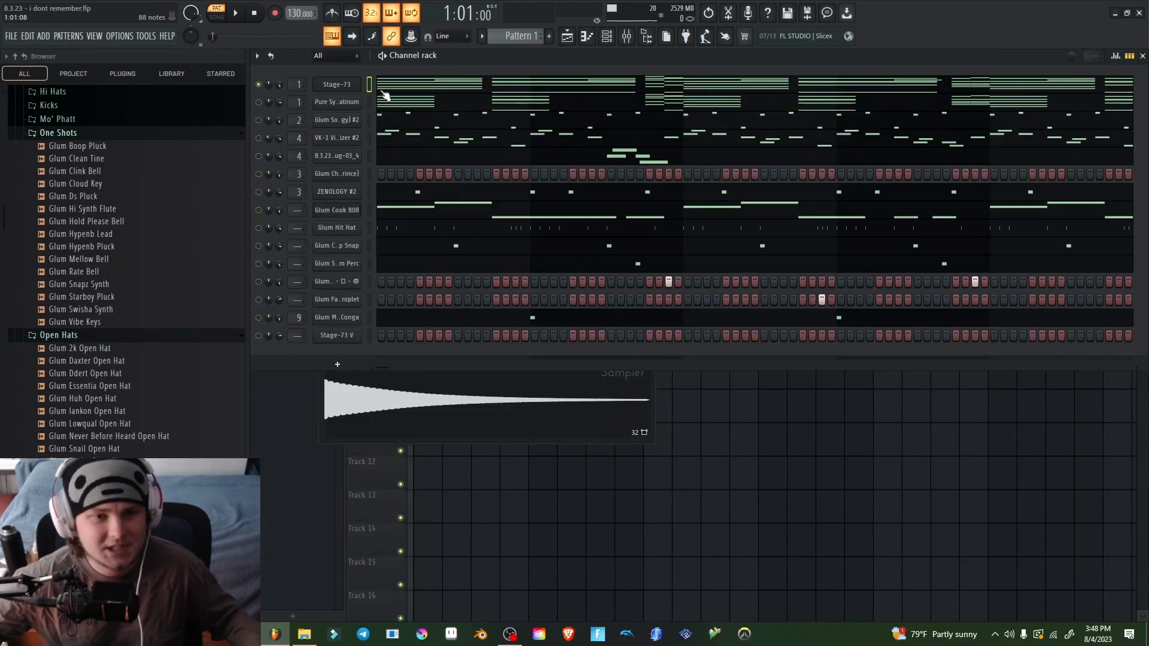
# Step: Play the Stage-73 chords and the Pure Synth Platinum layer, closing its Heavenly Worship preset window
pyautogui.click(386, 96)
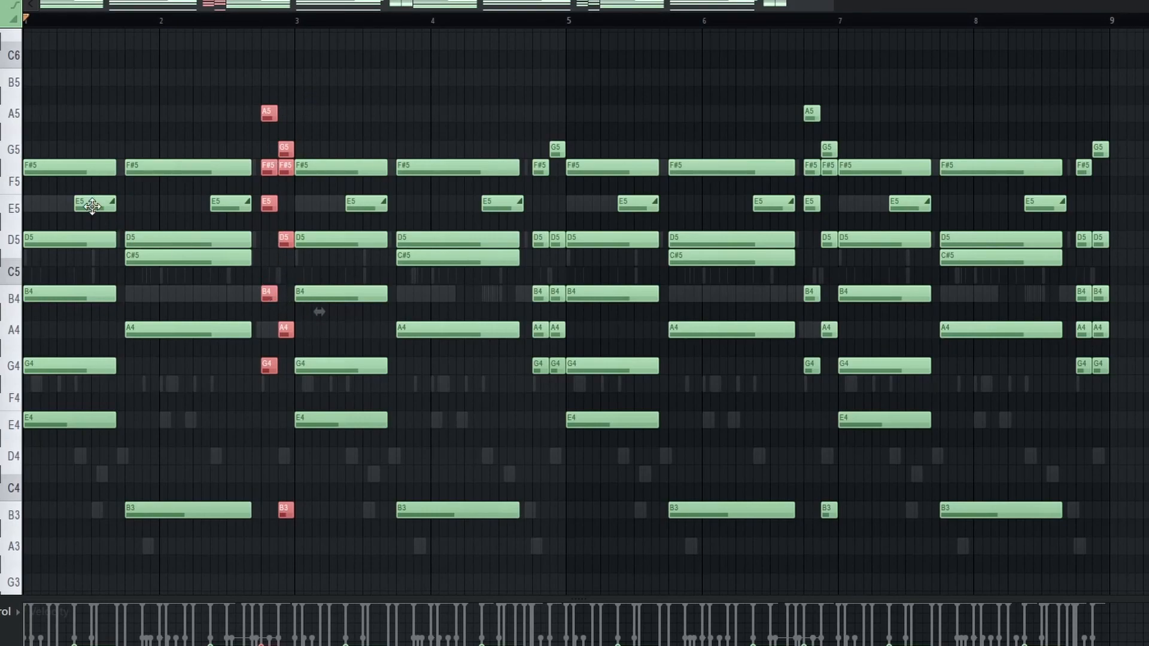
pyautogui.press('space')
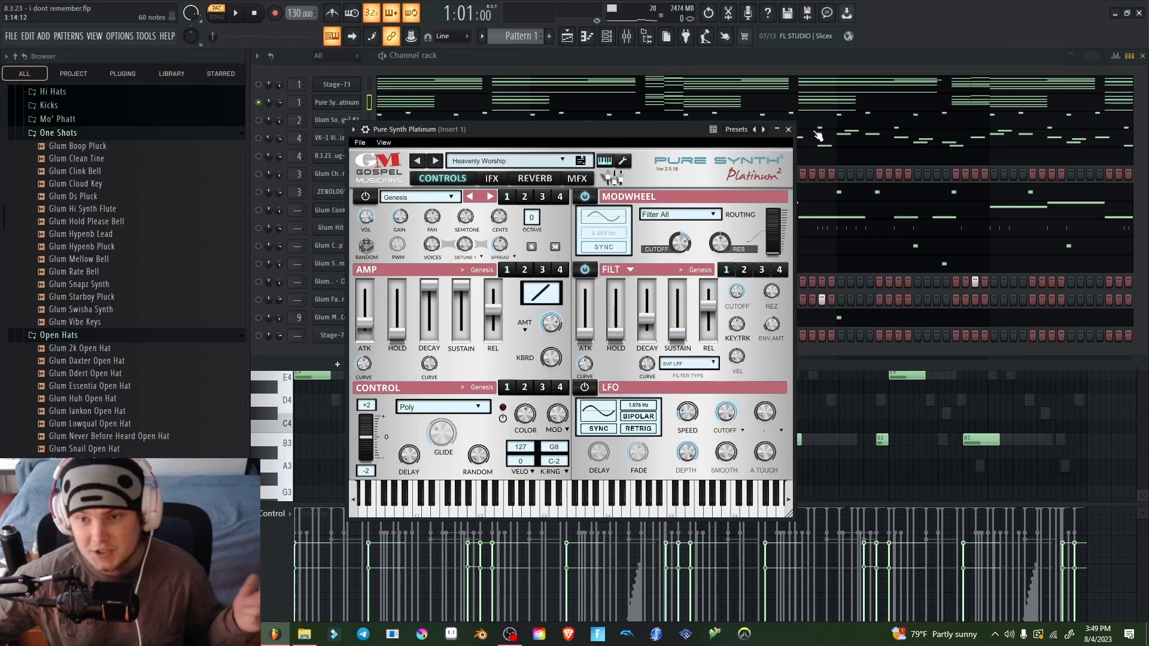
pyautogui.click(787, 129)
pyautogui.press('space')
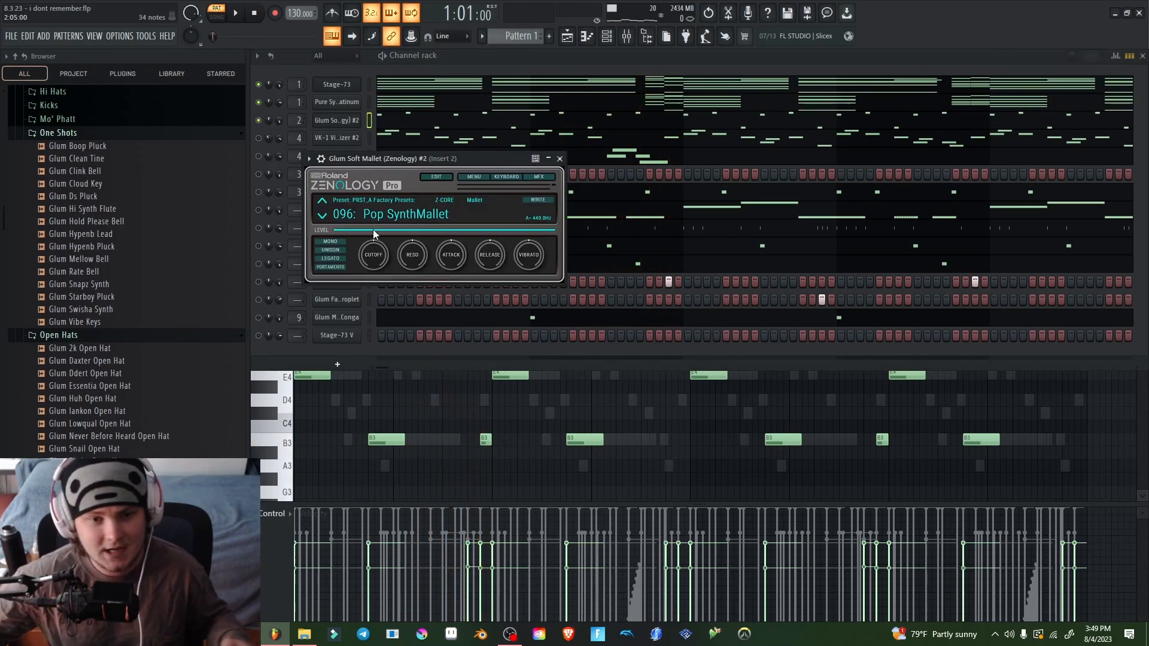
# Step: Close the Glum Soft Mallet instrument and play its notes and the VK-1 Viking Synthesizer melody
pyautogui.click(559, 159)
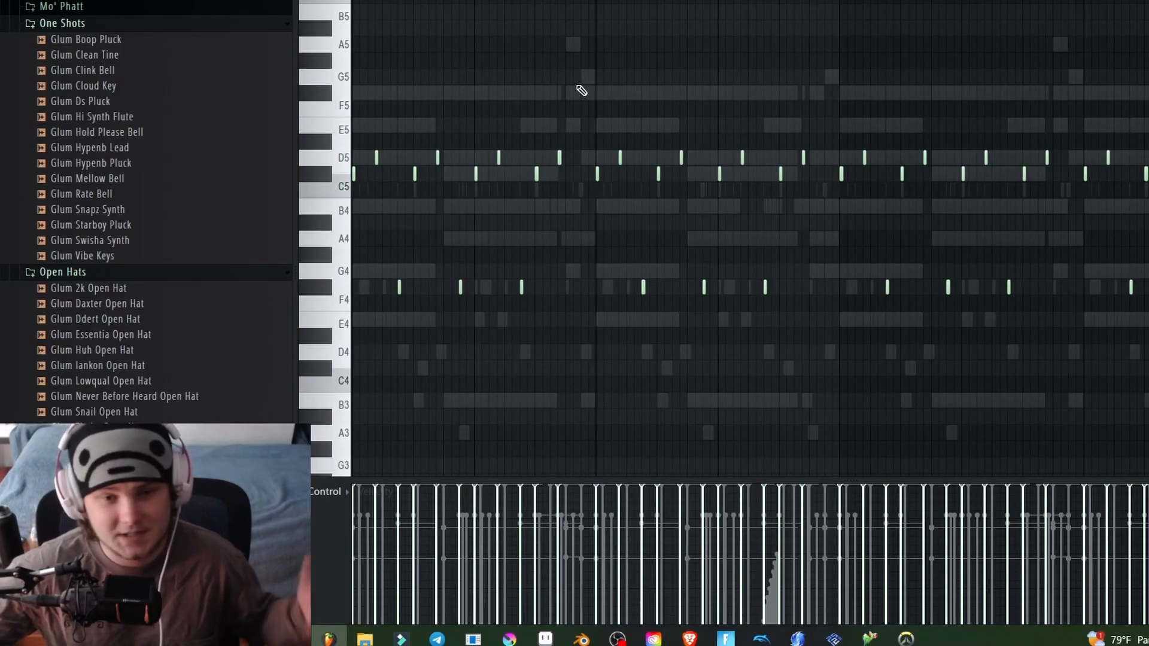
pyautogui.press('space')
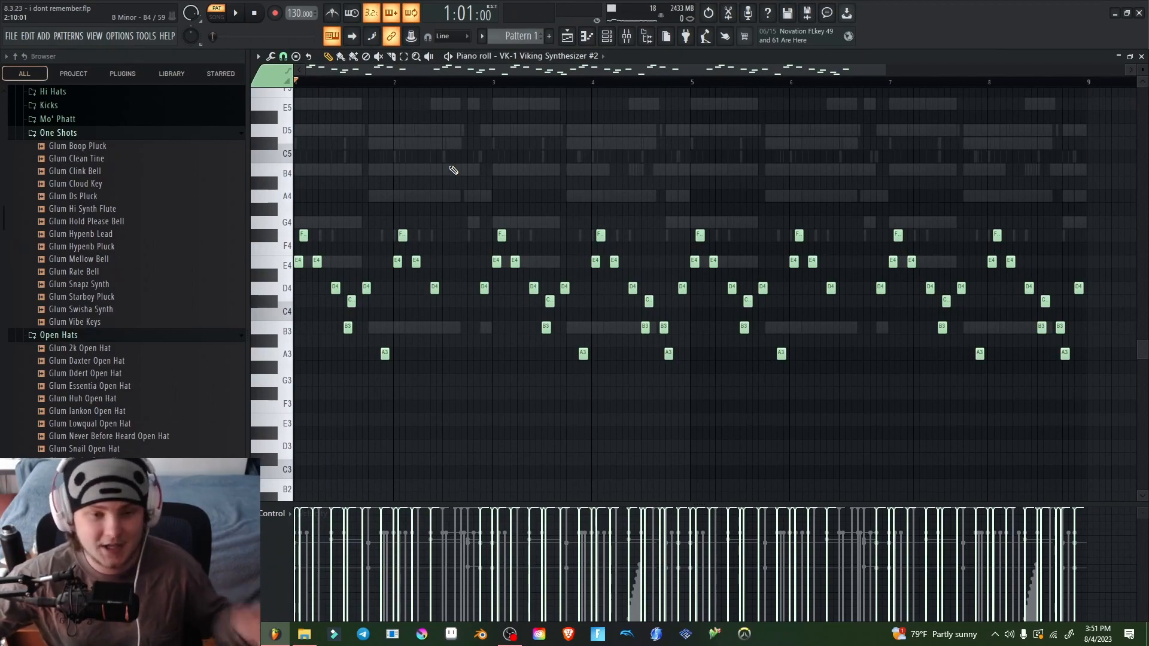
pyautogui.press('space')
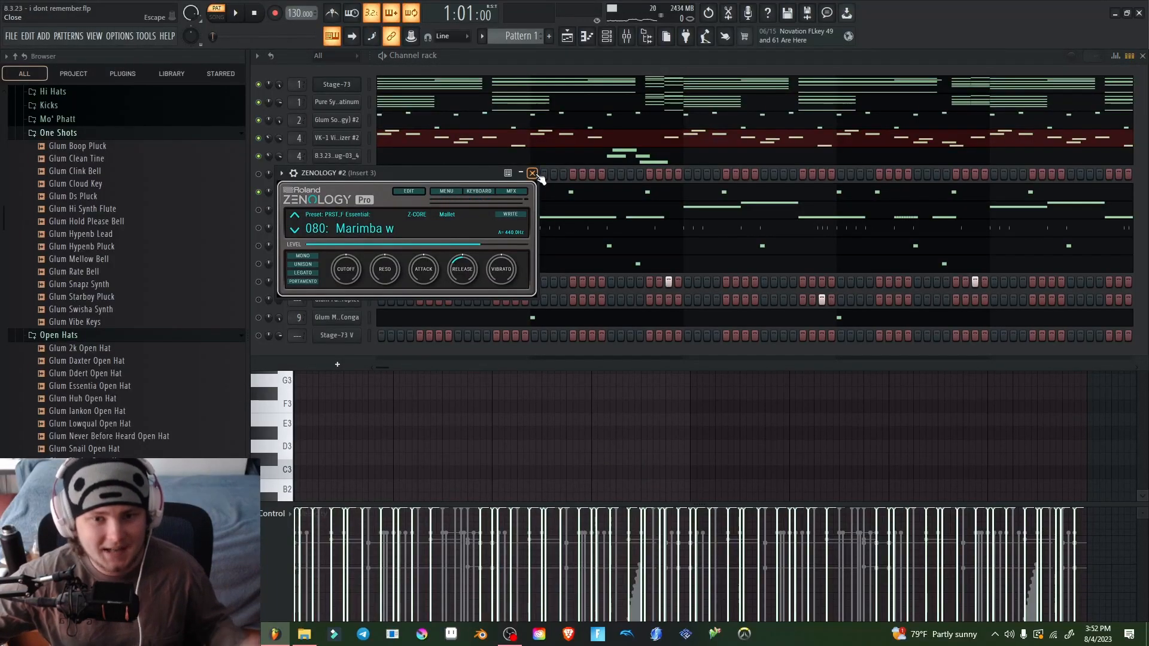
# Step: Close the ZENOLOGY #2 Marimba instrument and play its notes in the piano roll
pyautogui.click(532, 172)
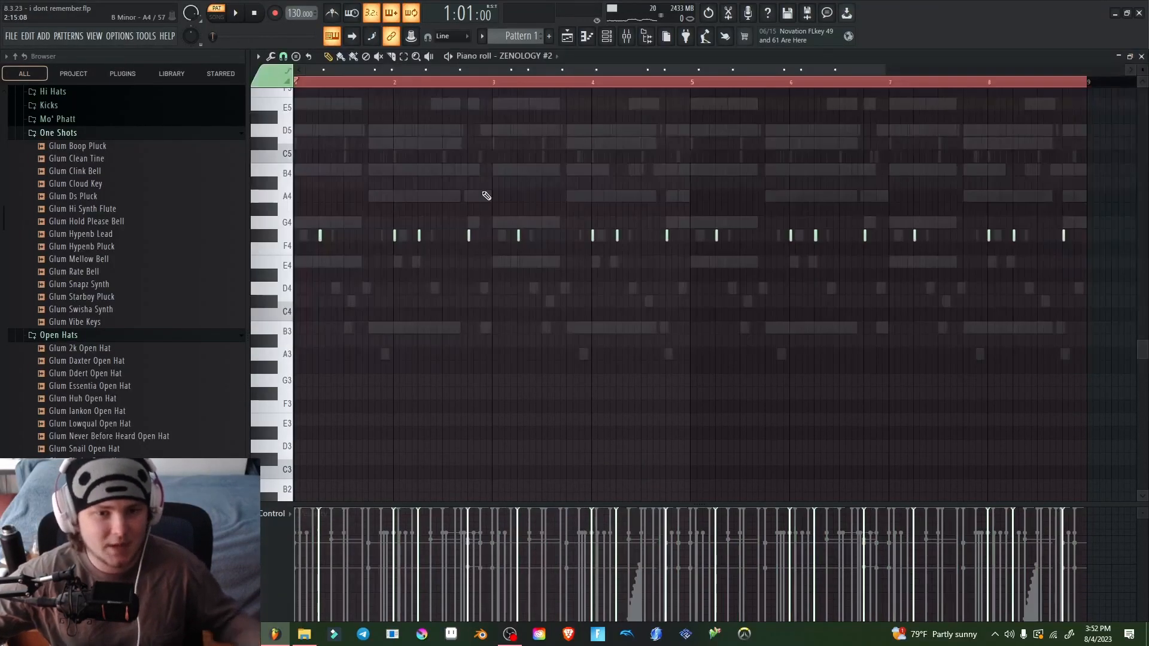
pyautogui.press('space')
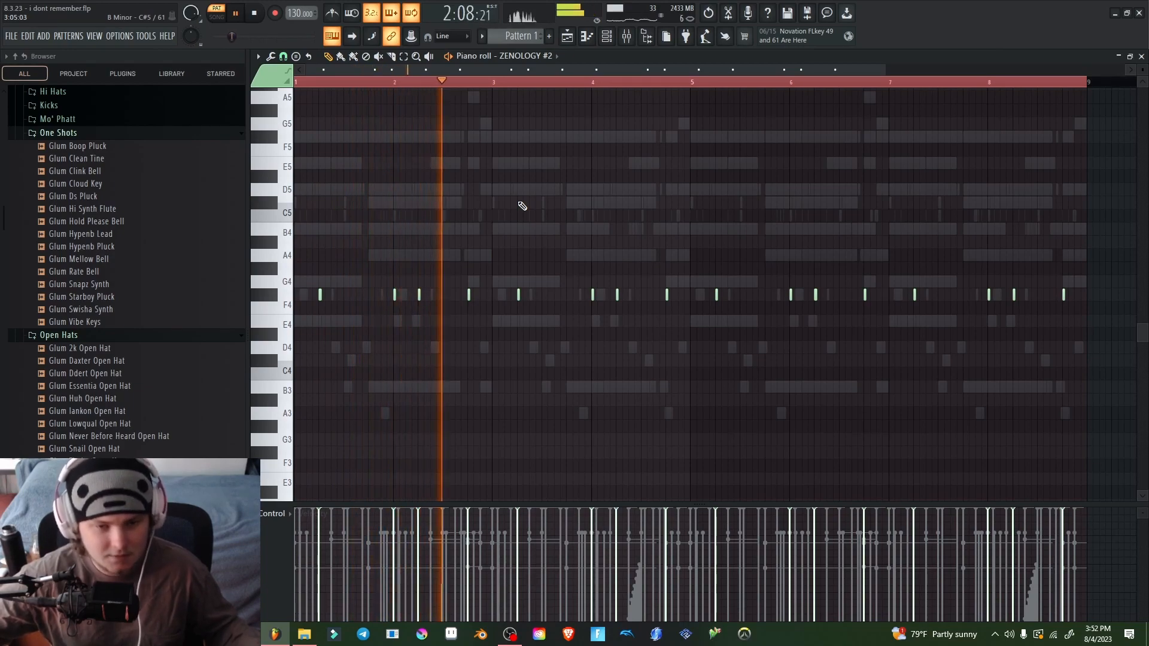
pyautogui.press('space')
pyautogui.click(611, 38)
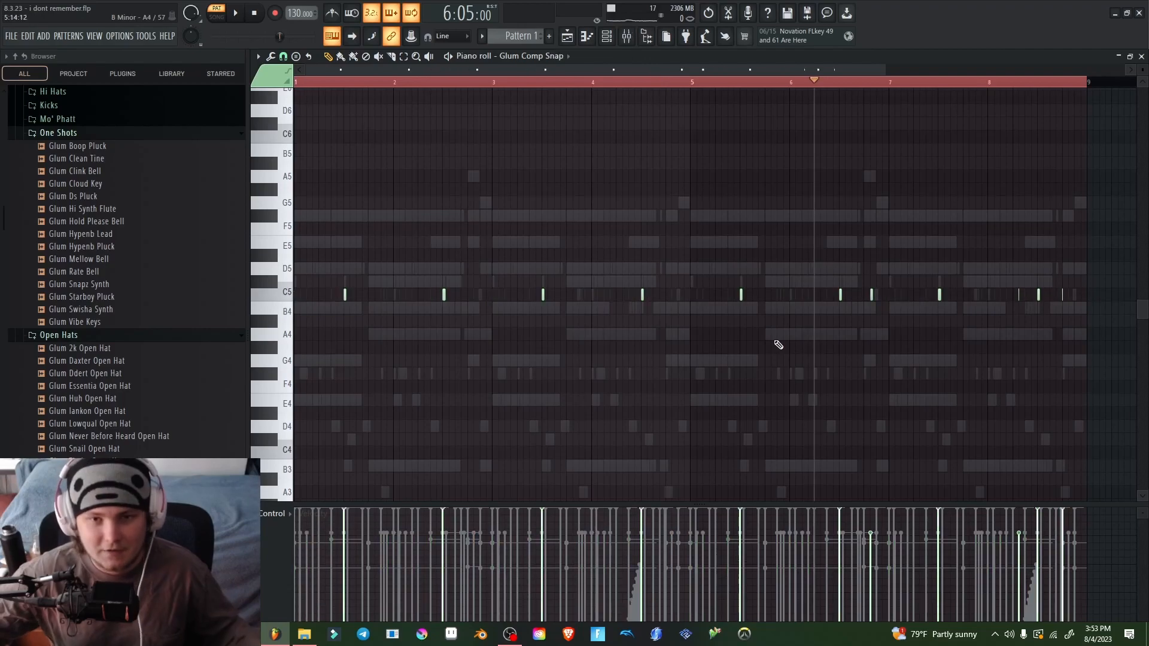
# Step: Play the Glum Comp Snap pattern, unmute the Glum Best Plugg Snare and the channel below it, and play the drums with the conga selected
pyautogui.press('space')
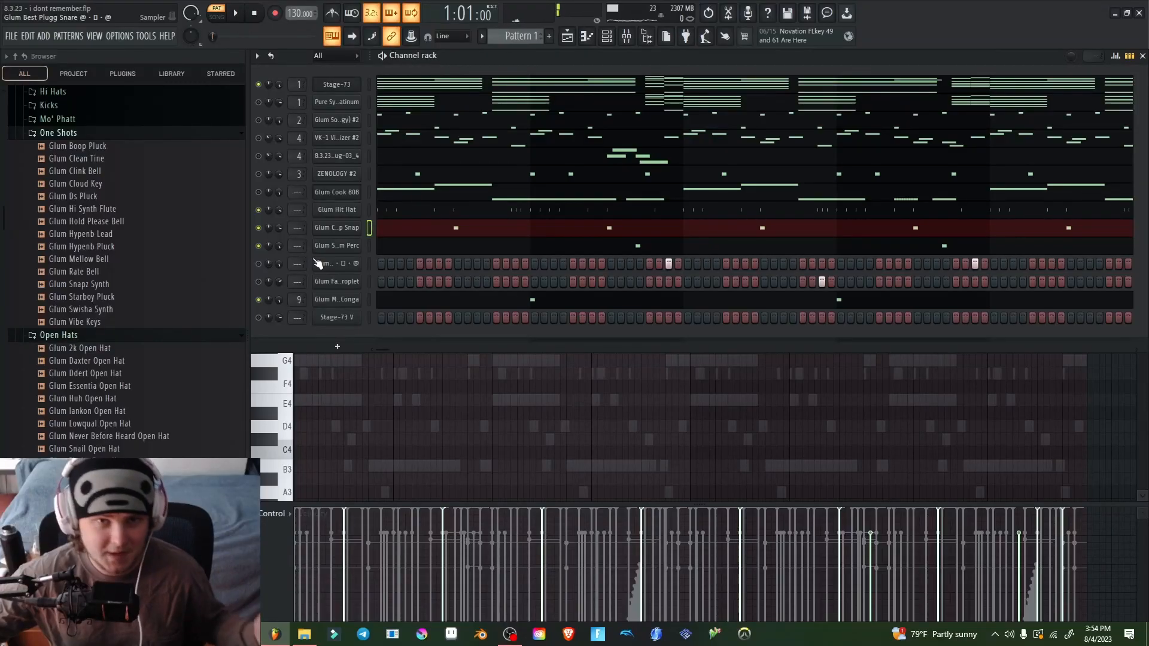
pyautogui.moveTo(258, 264); pyautogui.dragTo(259, 281)
pyautogui.click(369, 300)
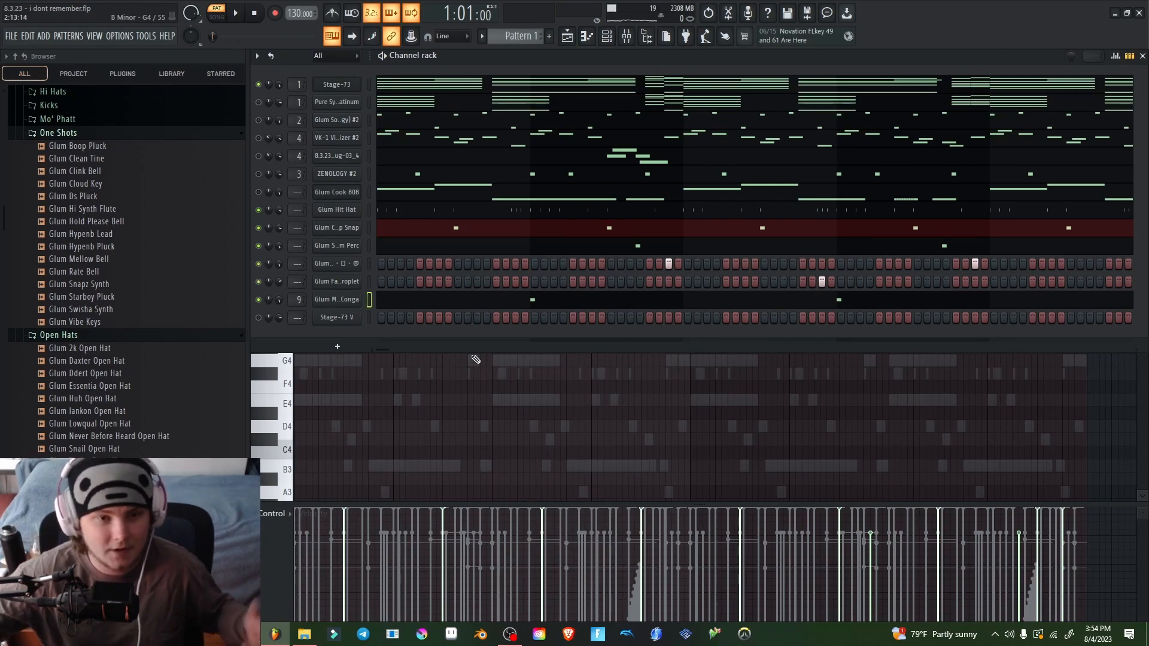
pyautogui.press('space')
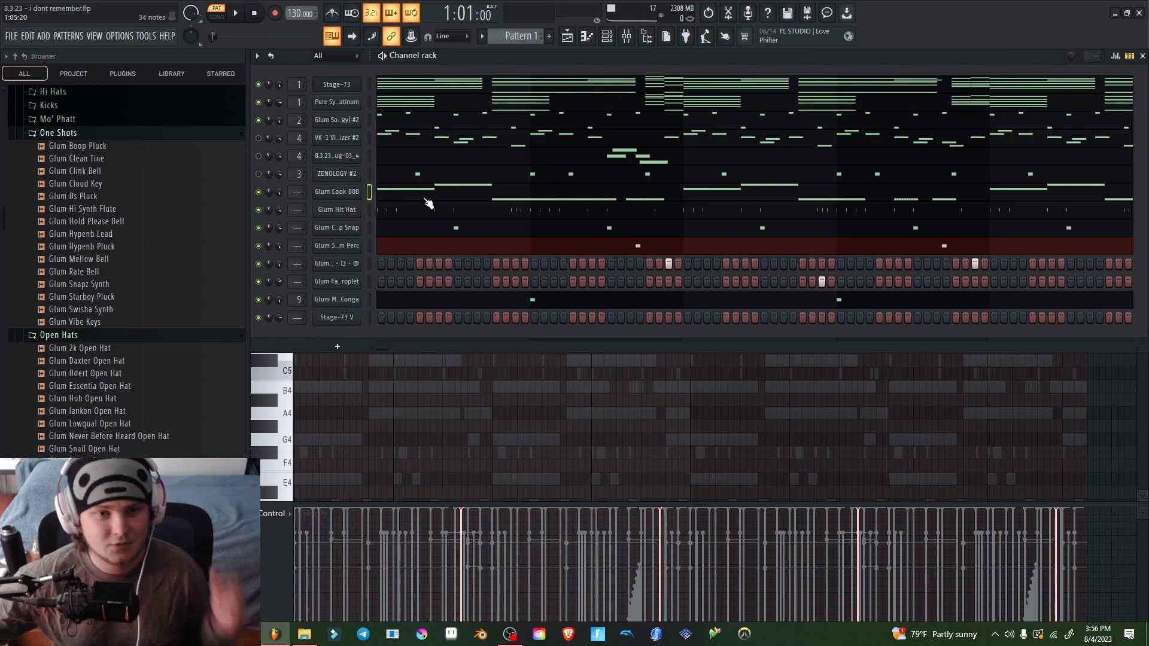
# Step: Open the Glum Cook 808 notes in the piano roll and play the bass pattern
pyautogui.click(425, 199)
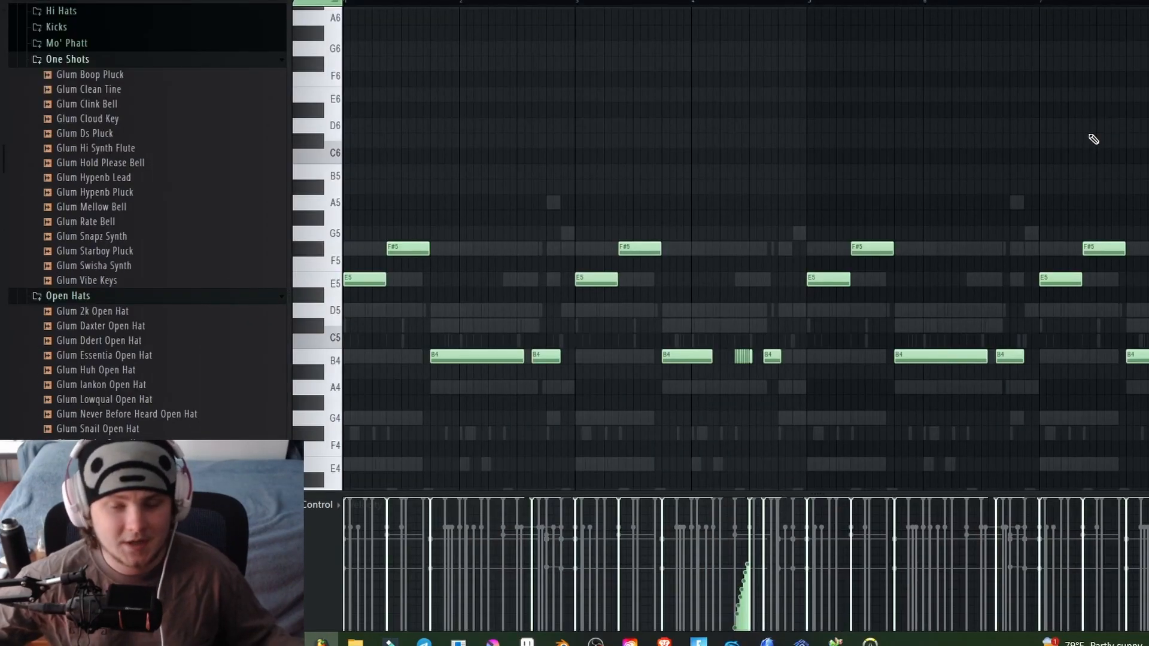
pyautogui.press('space')
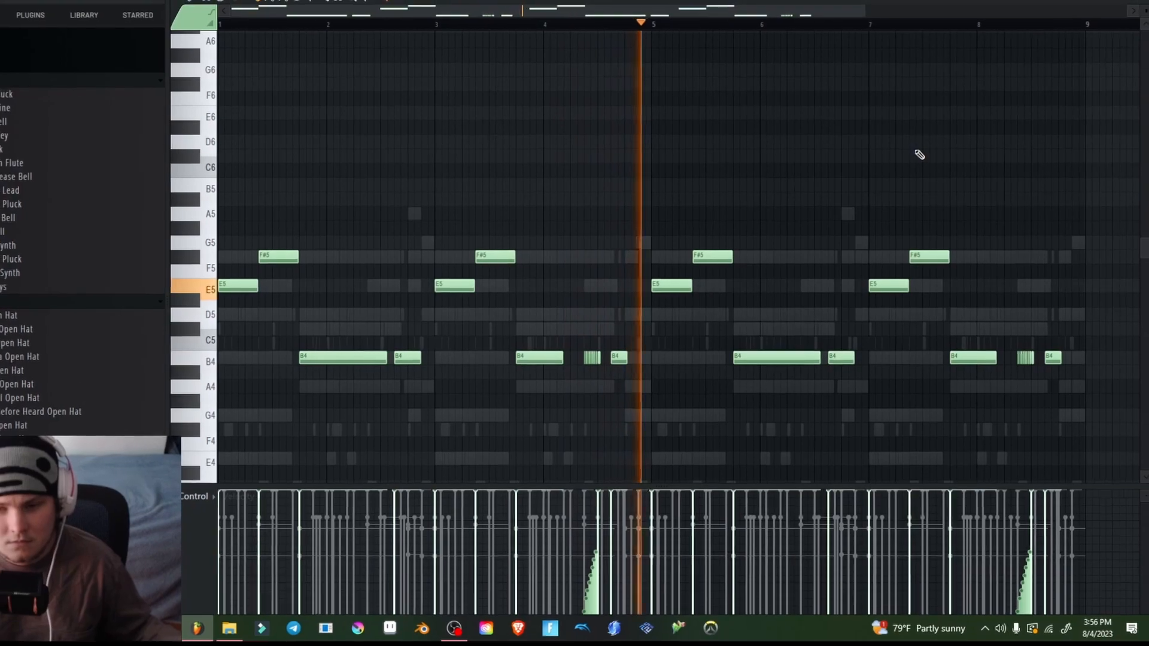
pyautogui.press('space')
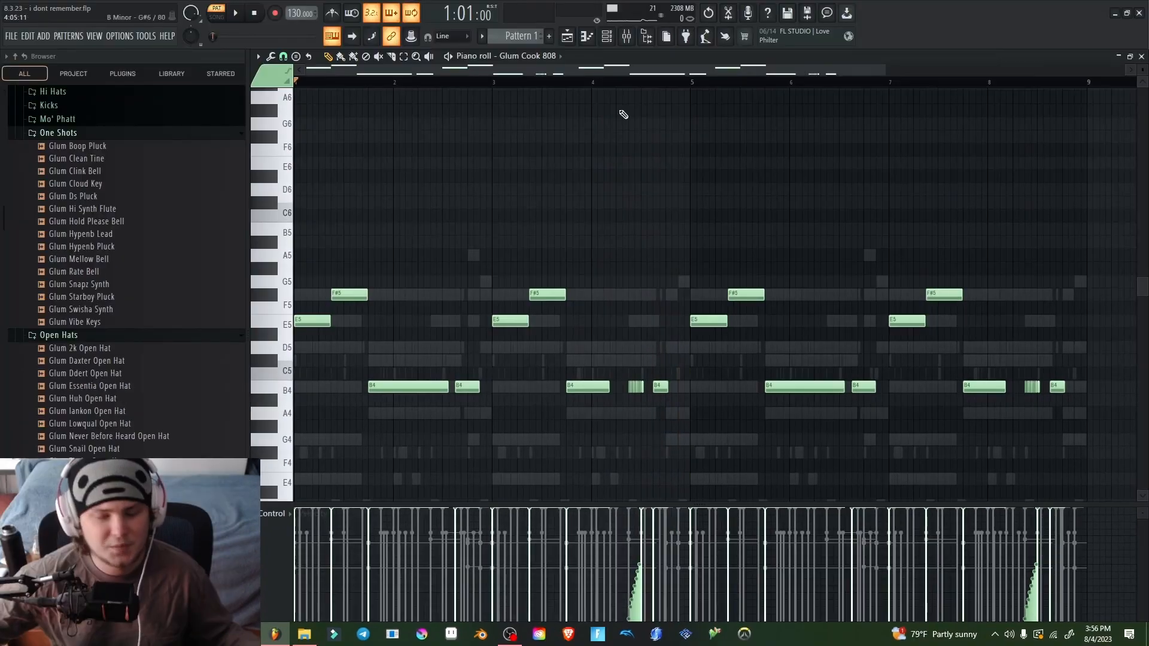
# Step: Review the FabFilter Pro-Q 3 cuts and the Fruity parametric EQ 2 curve on mixer Insert 1
pyautogui.click(606, 35)
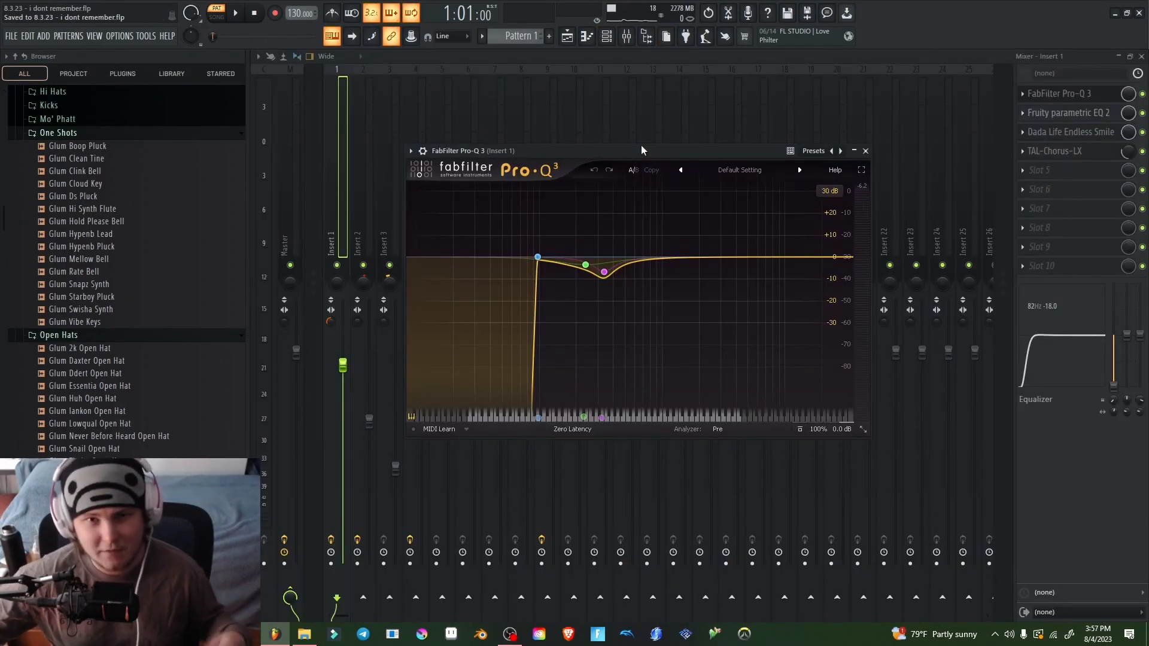
pyautogui.moveTo(518, 277)
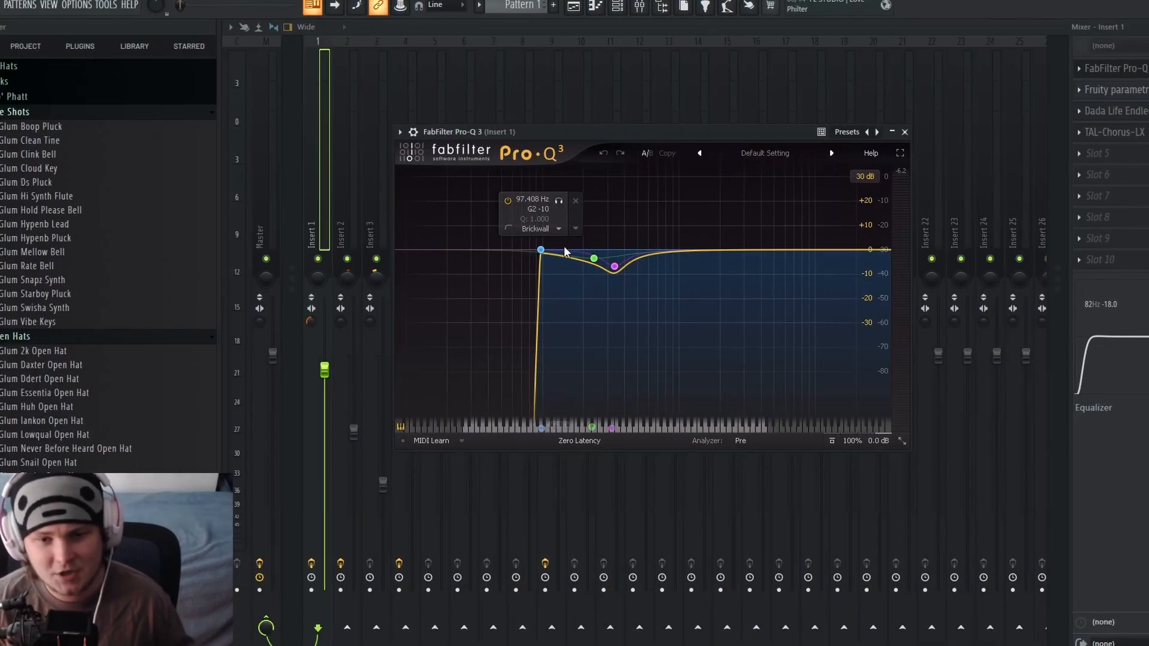
pyautogui.click(628, 268)
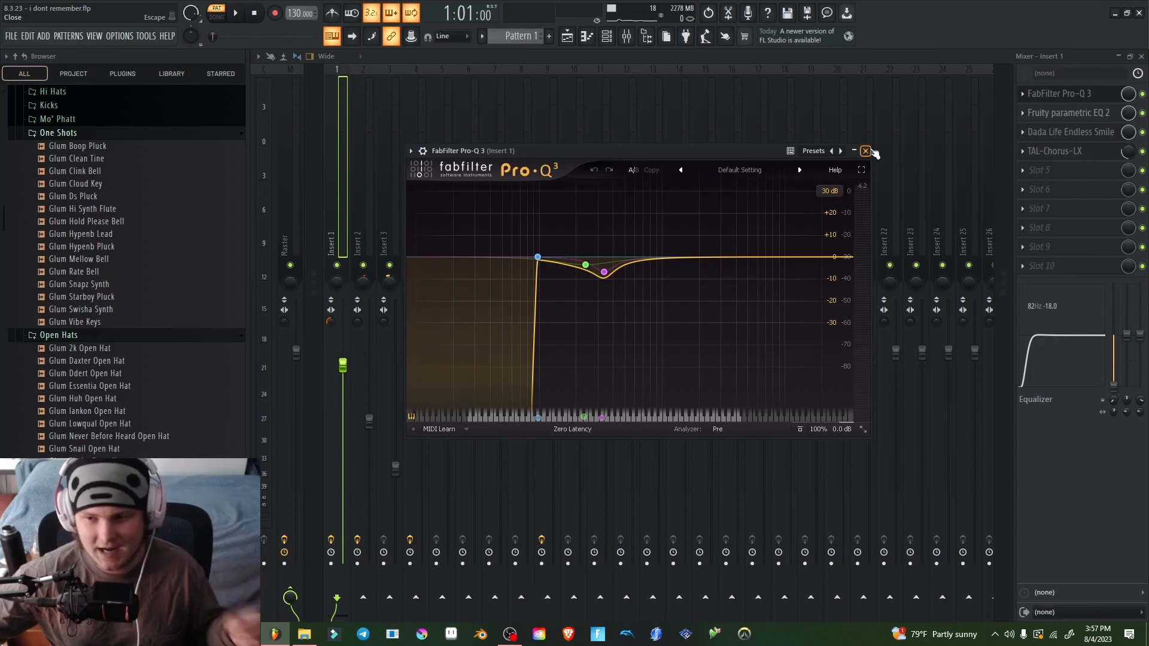
pyautogui.click(865, 150)
pyautogui.click(1075, 100)
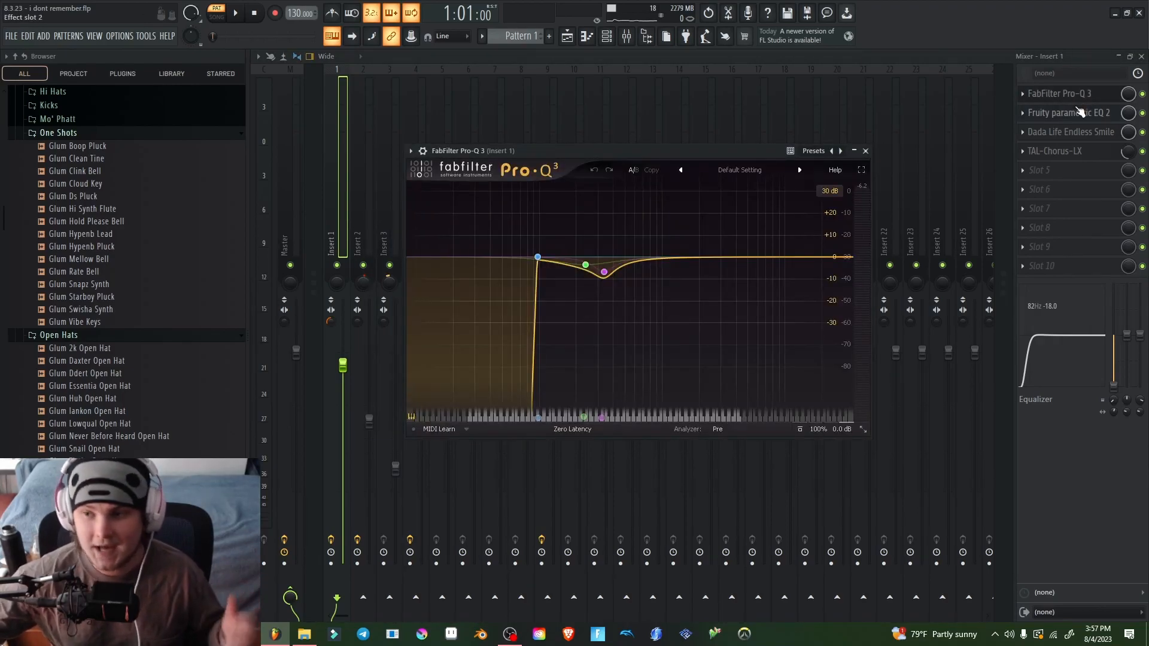
pyautogui.click(1079, 112)
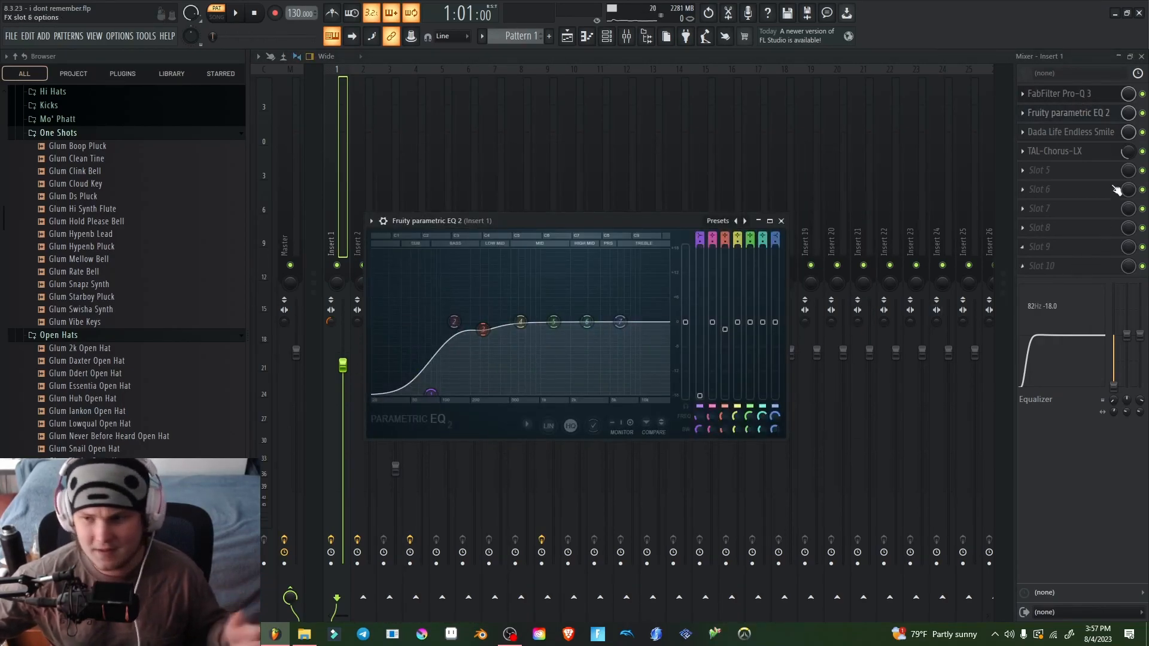
# Step: Inspect the Dada Life Endless Smile and TAL-Chorus-LX settings on Insert 1
pyautogui.click(1077, 132)
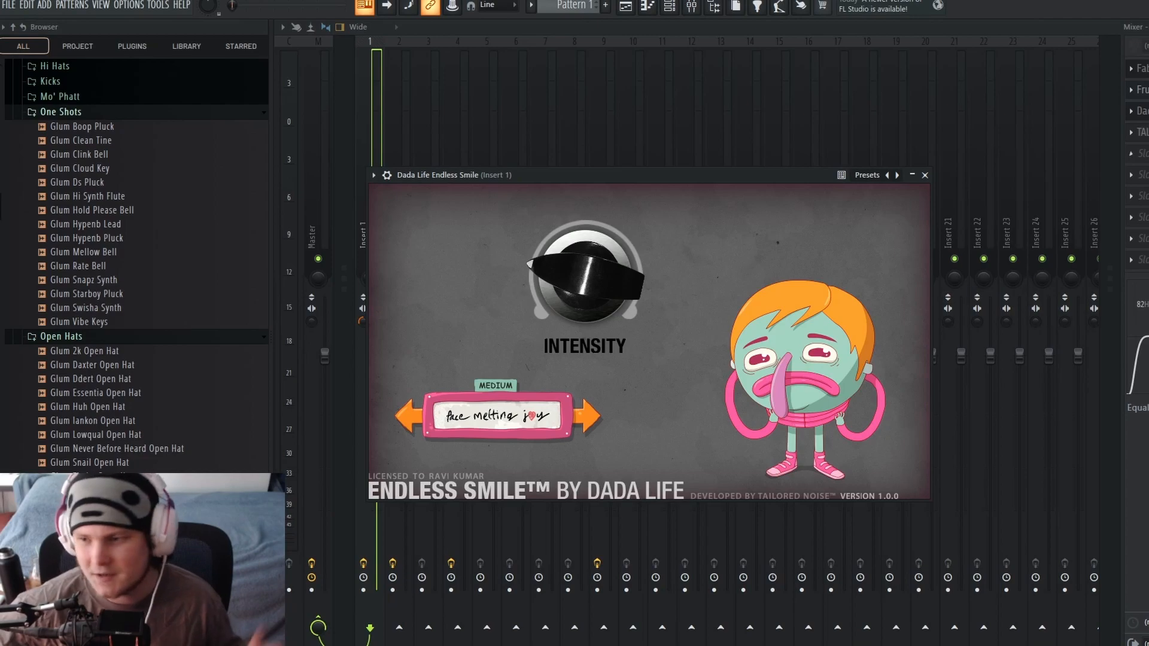
pyautogui.click(1140, 132)
pyautogui.moveTo(471, 185); pyautogui.dragTo(606, 180)
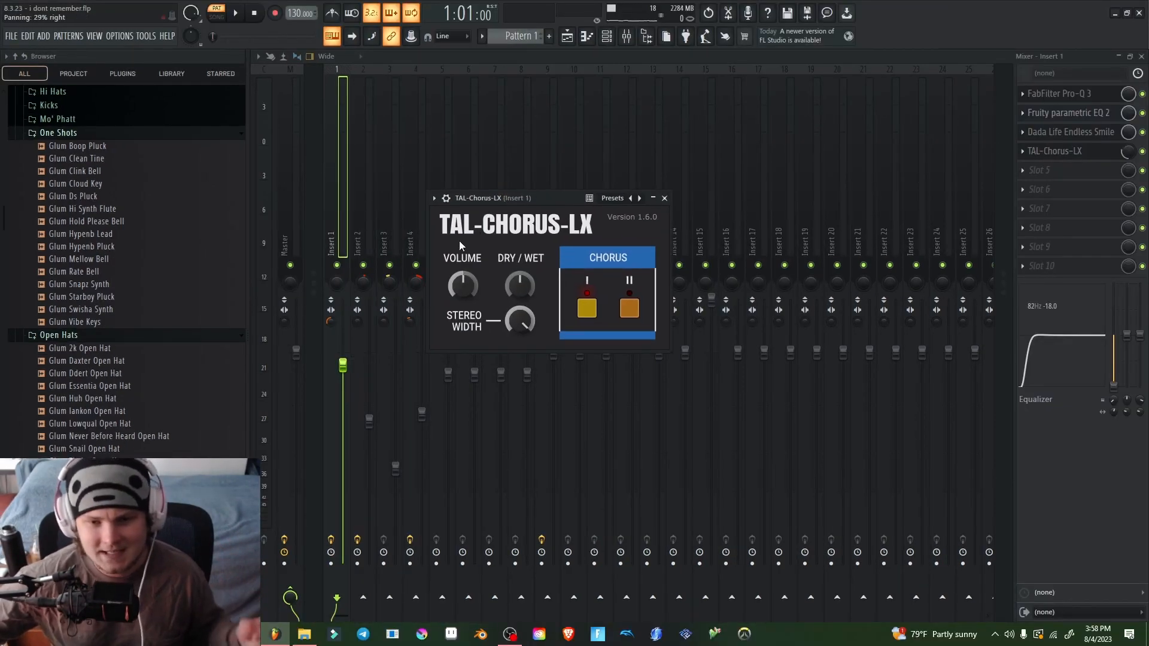
pyautogui.click(664, 198)
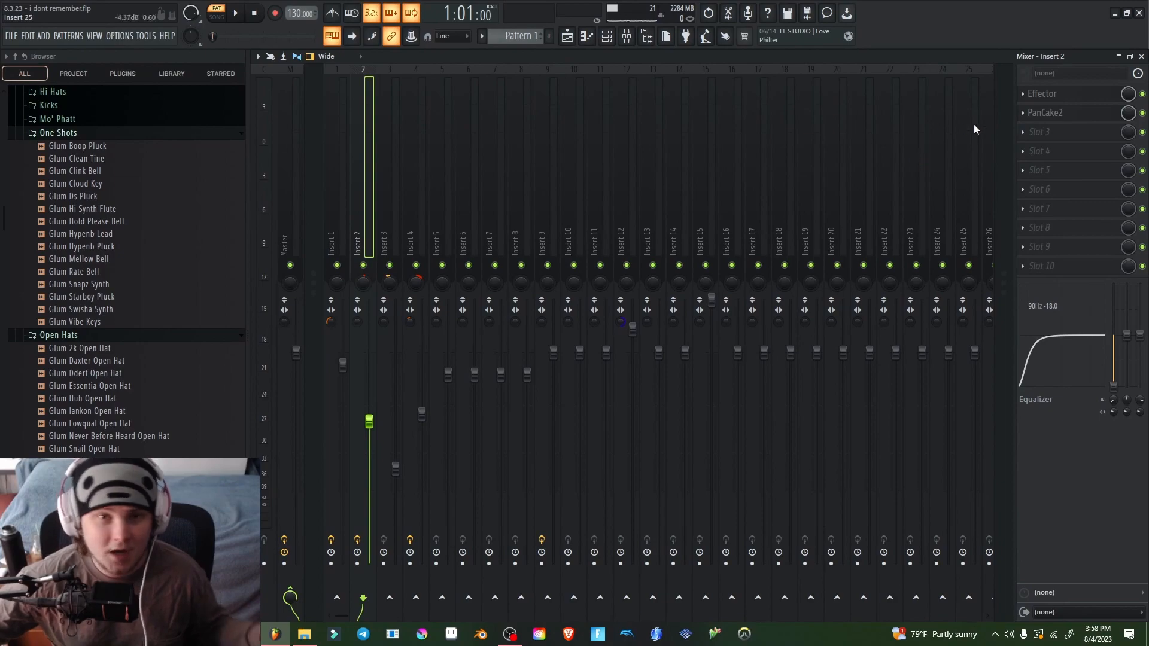
# Step: Review the Effector on Insert 2, and the first Fruity parametric EQ 2 and Fruity Phaser on Insert 4
pyautogui.click(1084, 99)
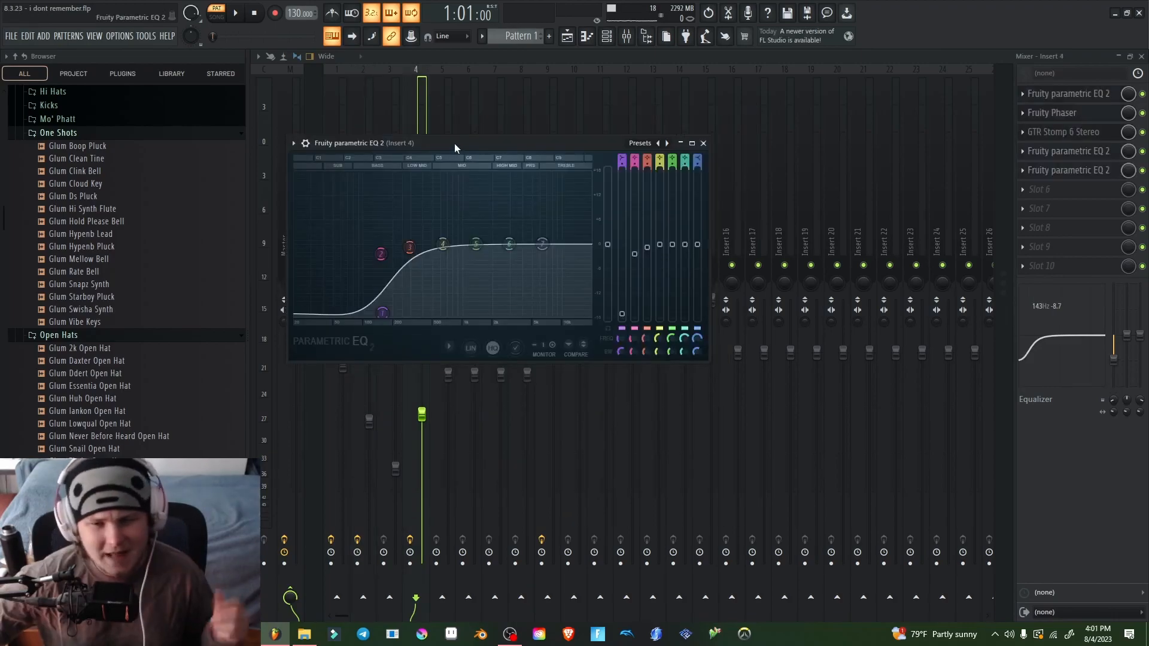
pyautogui.moveTo(454, 142); pyautogui.dragTo(502, 138)
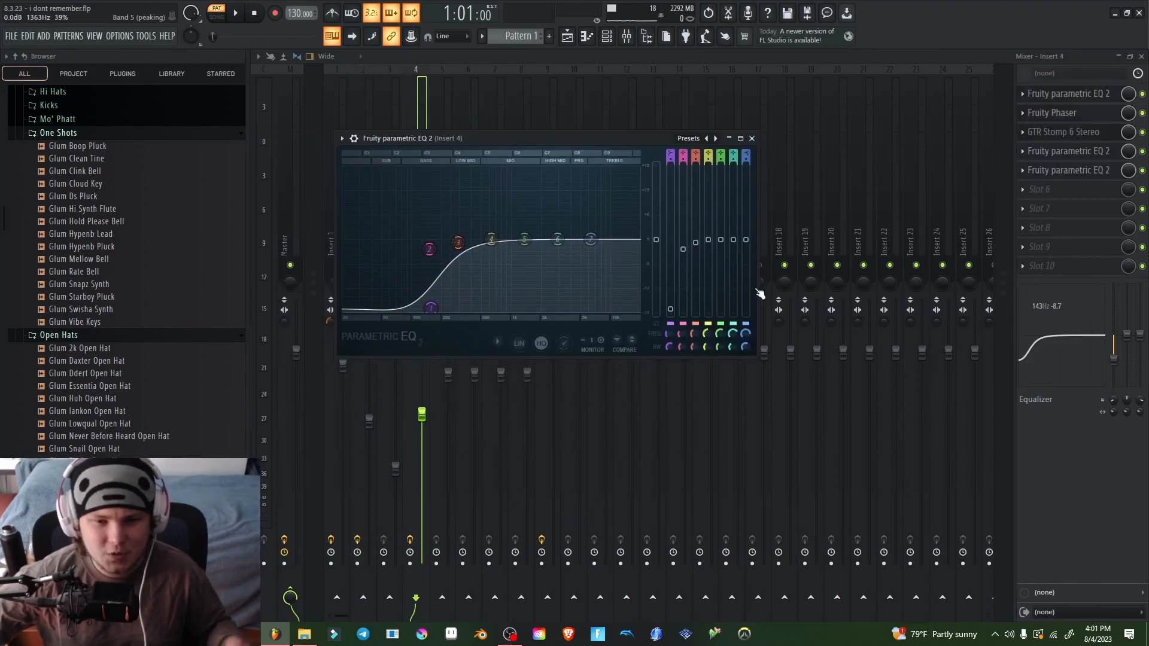
pyautogui.click(1072, 115)
pyautogui.click(558, 160)
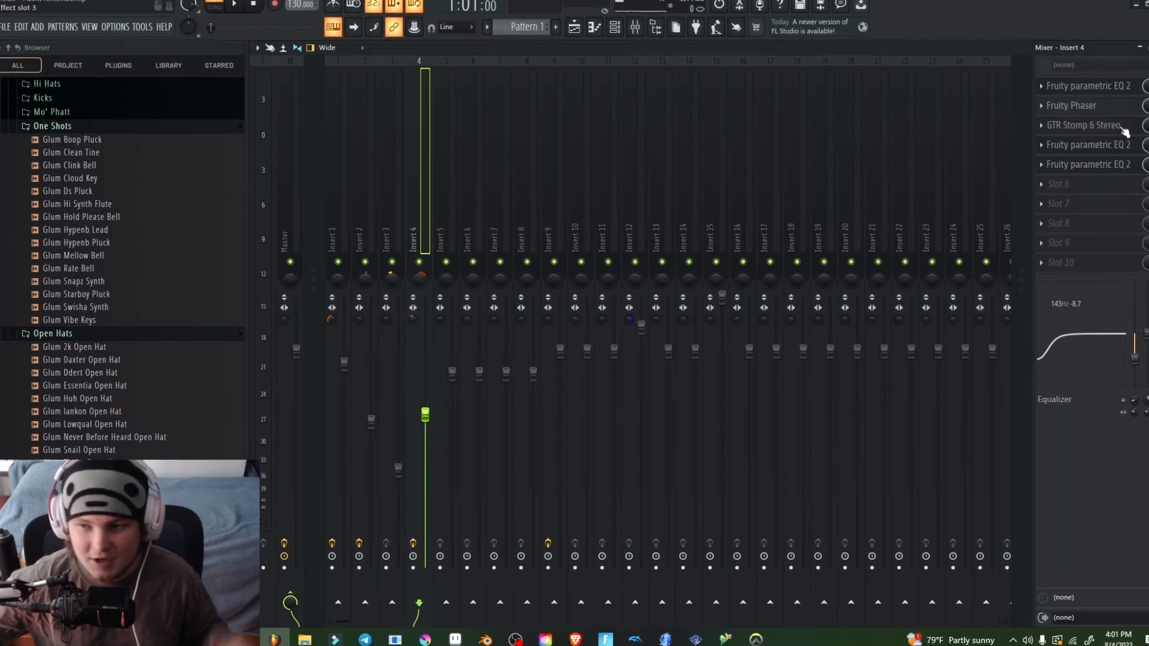
# Step: Open GTR Stomp 6 Stereo on Insert 4 and add a WahWah pedal to its second slot
pyautogui.click(1123, 129)
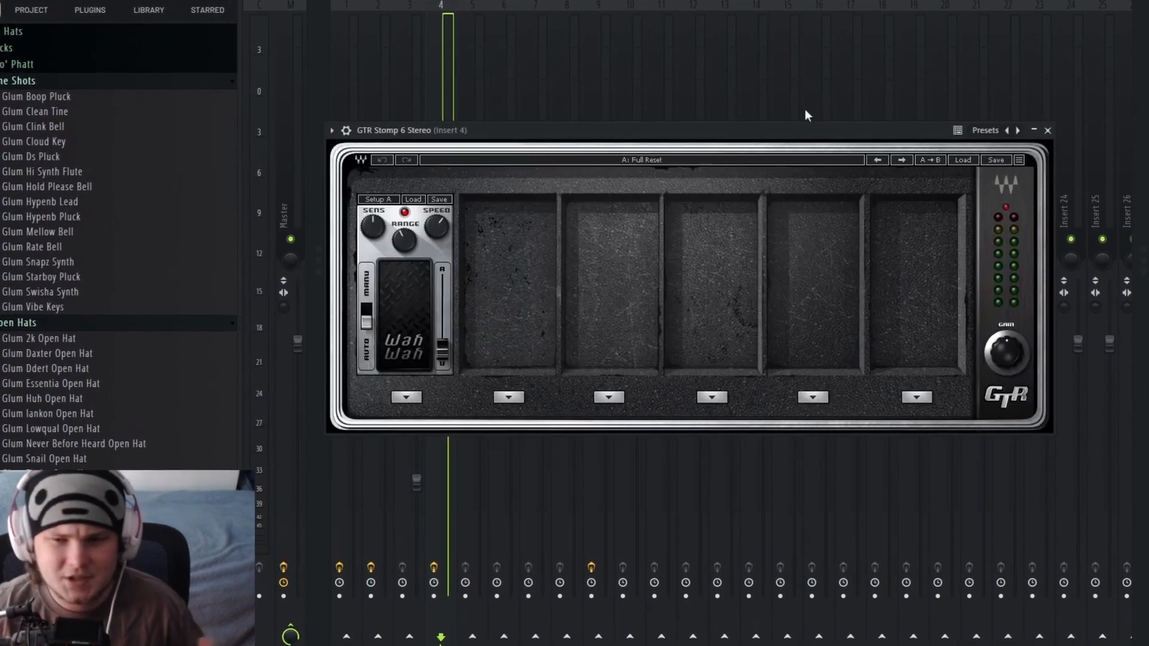
pyautogui.moveTo(520, 133); pyautogui.dragTo(497, 102)
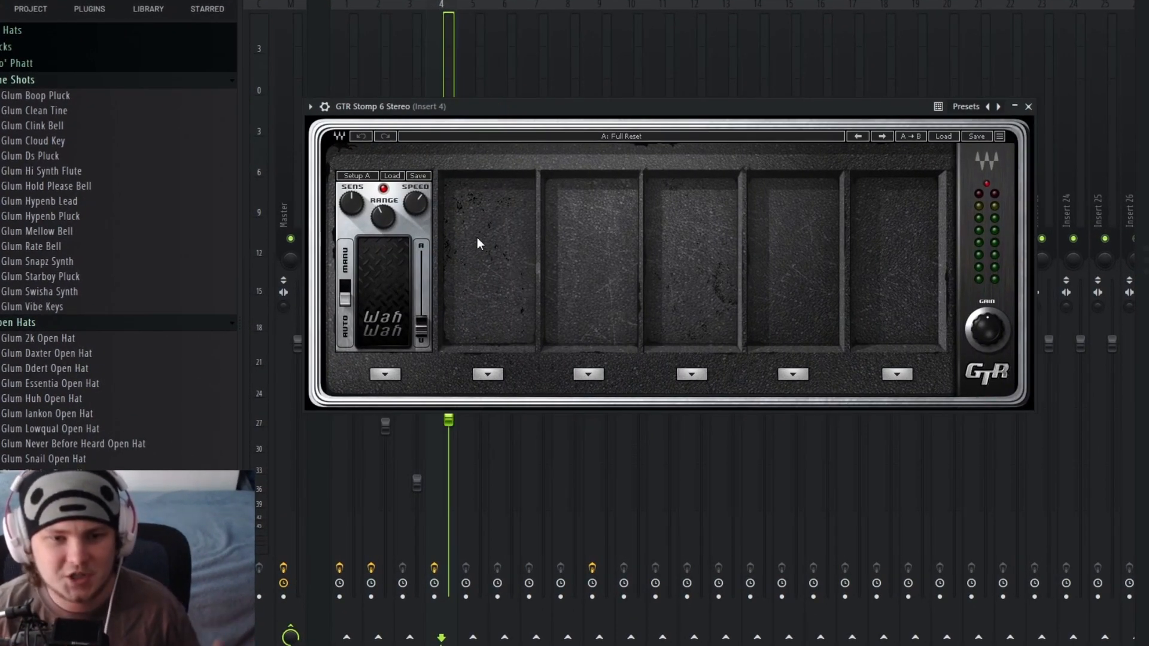
pyautogui.click(496, 265)
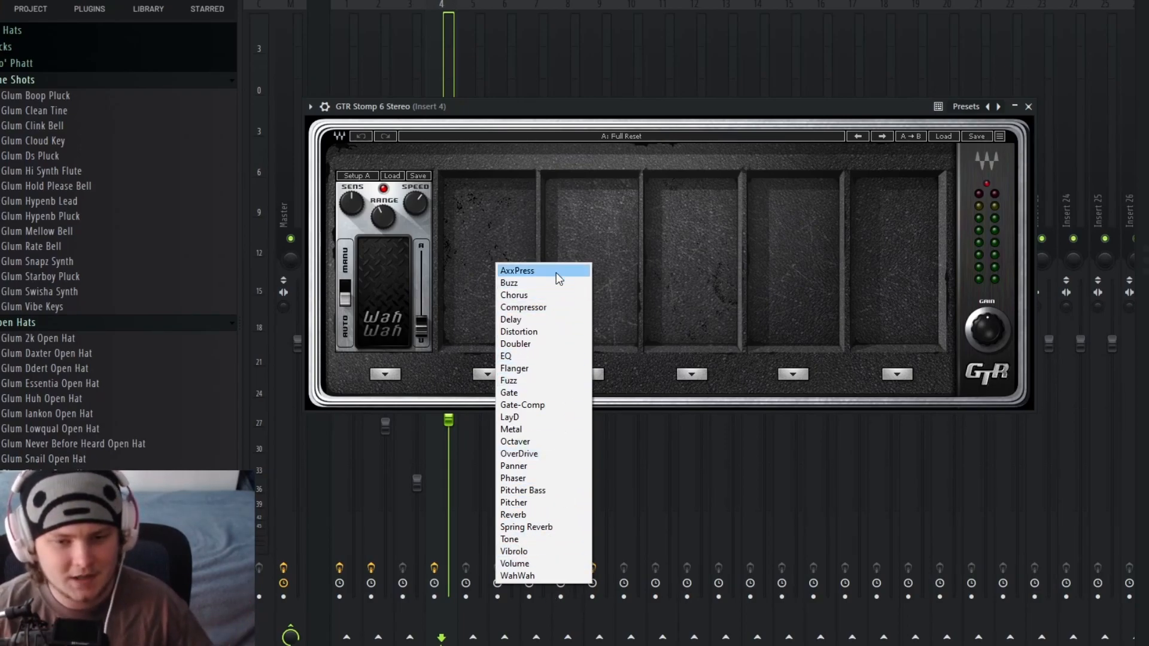
pyautogui.click(514, 570)
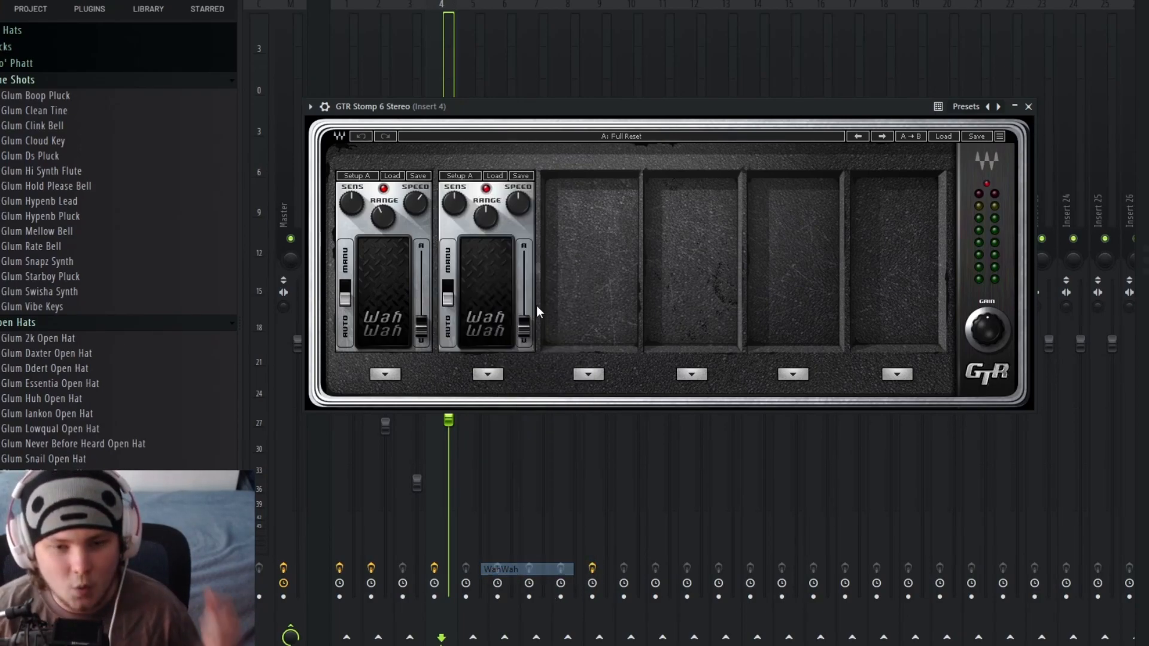
# Step: Remove the WahWah pedal from the second GTR Stomp slot and close the plugin
pyautogui.click(503, 258)
pyautogui.click(518, 274)
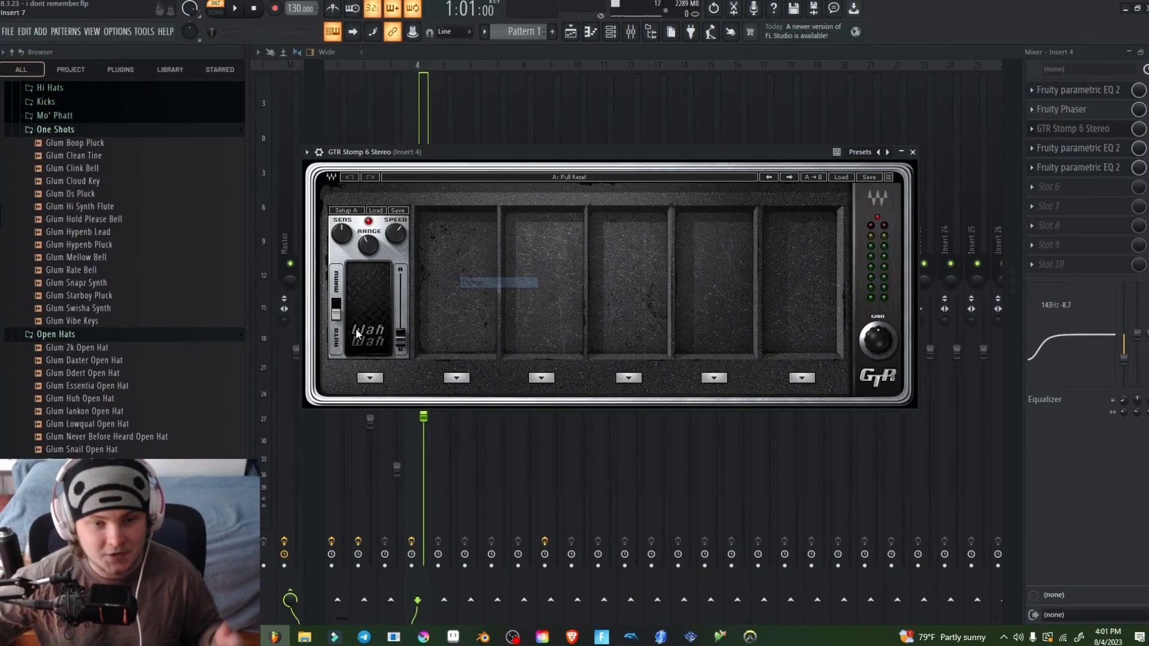
pyautogui.press('Escape')
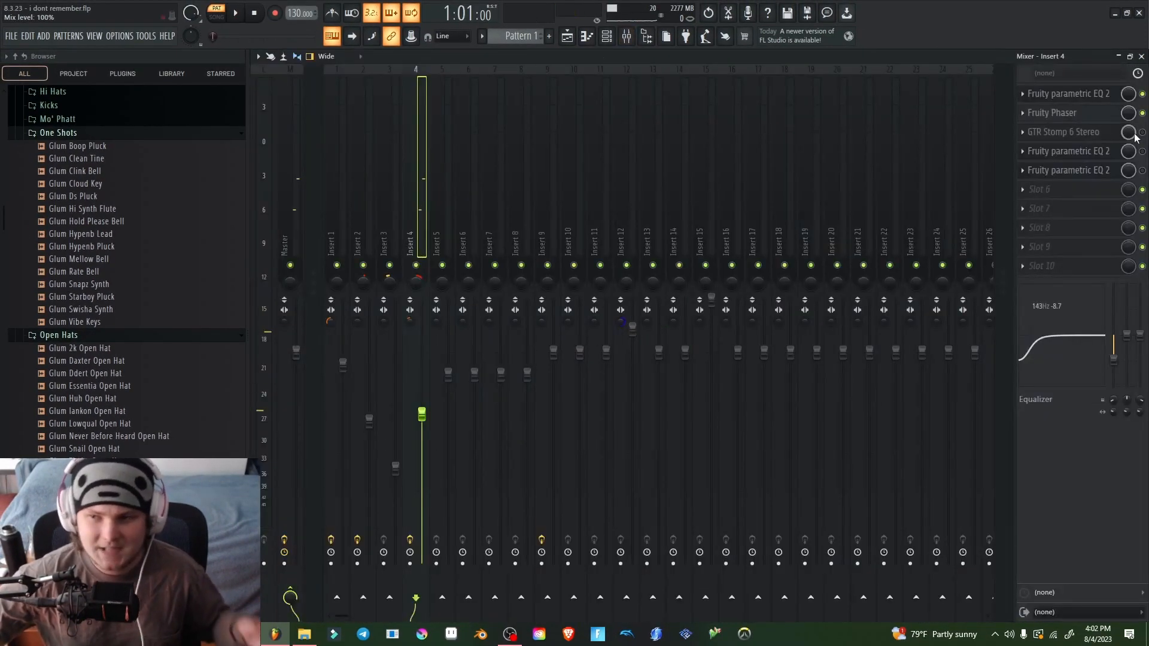
# Step: Play the VK-1 Viking Synthesizer melody in the piano roll to hear its Insert 4 effects
pyautogui.click(598, 30)
pyautogui.press('space')
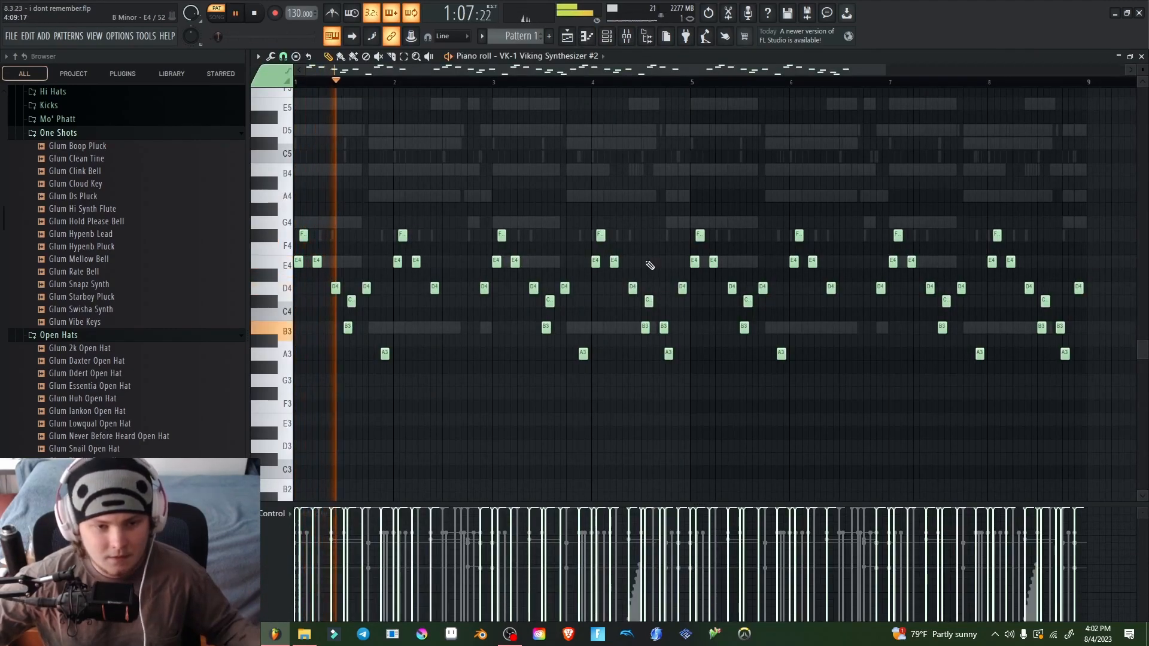
pyautogui.press('space')
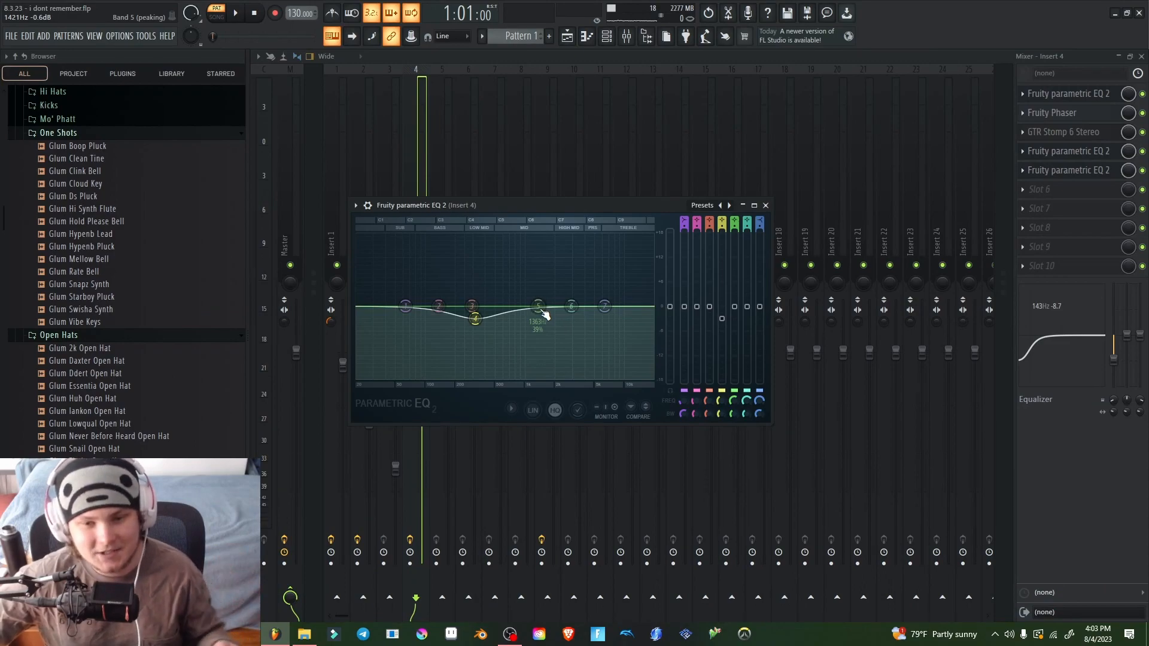
# Step: Try boosting band 5 of the Insert 4 parametric EQ to about 5.1 dB at 762 Hz, and reset the band
pyautogui.moveTo(540, 326); pyautogui.dragTo(497, 279)
pyautogui.rightClick(500, 281)
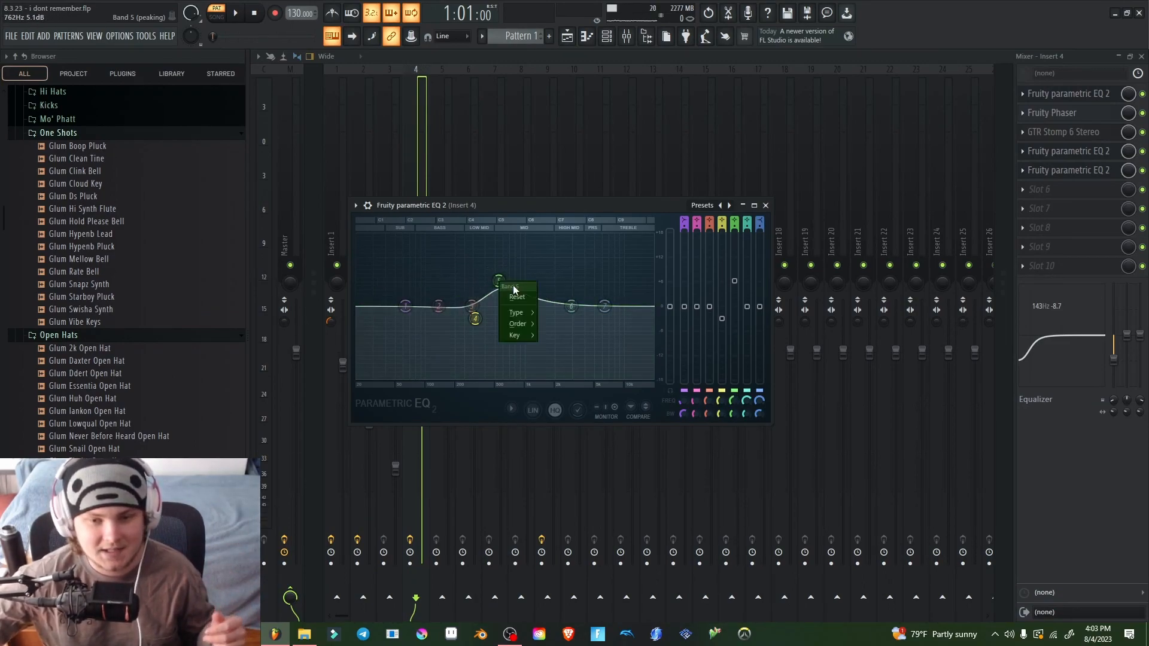
pyautogui.click(531, 298)
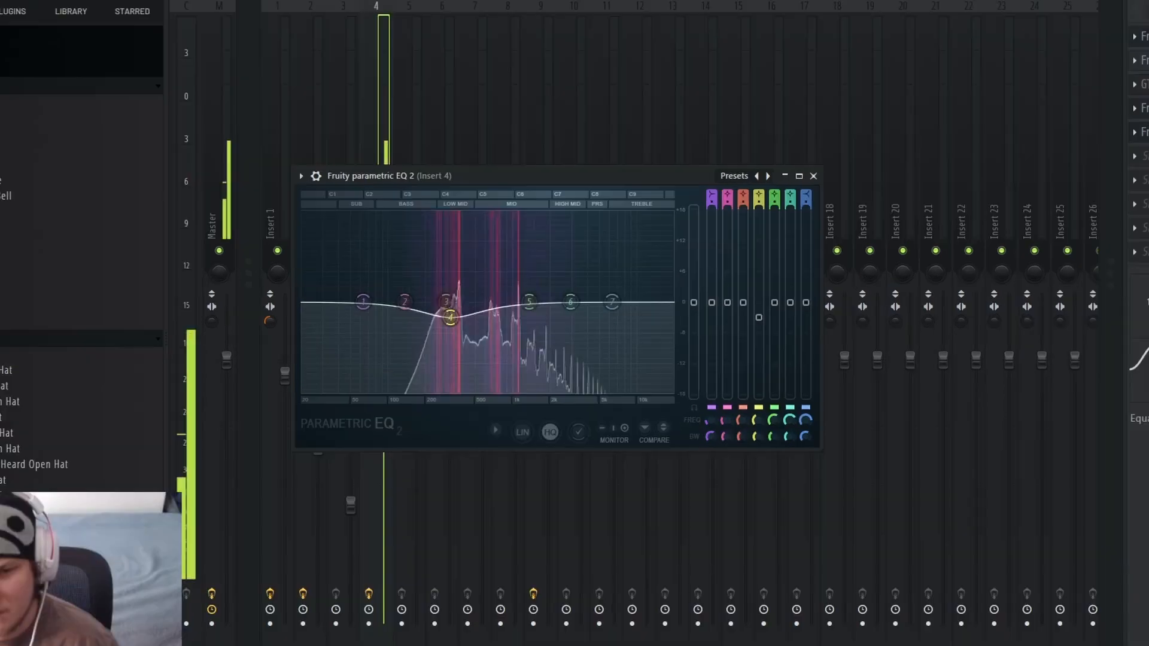
# Step: Compare the Insert 4 parametric EQ states and shift band 4 toward a lower frequency
pyautogui.click(646, 406)
pyautogui.click(646, 406)
pyautogui.moveTo(450, 318); pyautogui.dragTo(407, 318)
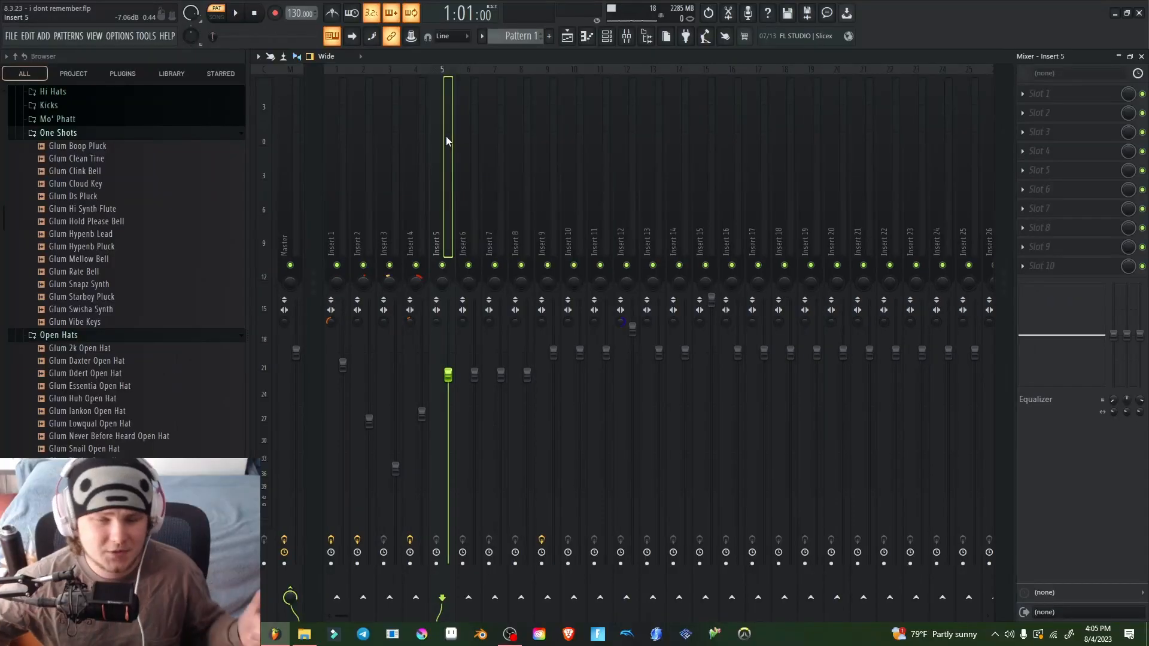